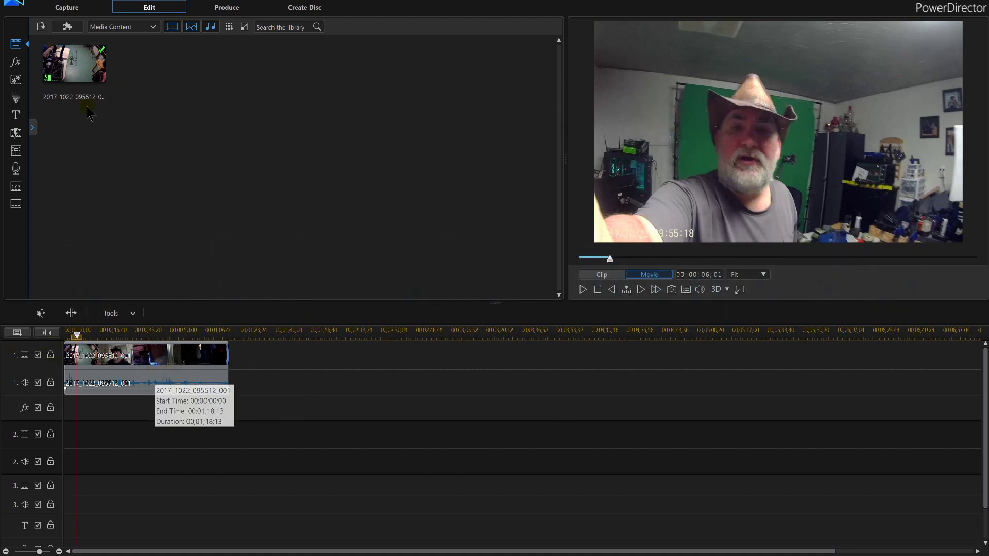
Step: Switch to the Title Room to browse the text-only title templates
left_click(17, 131)
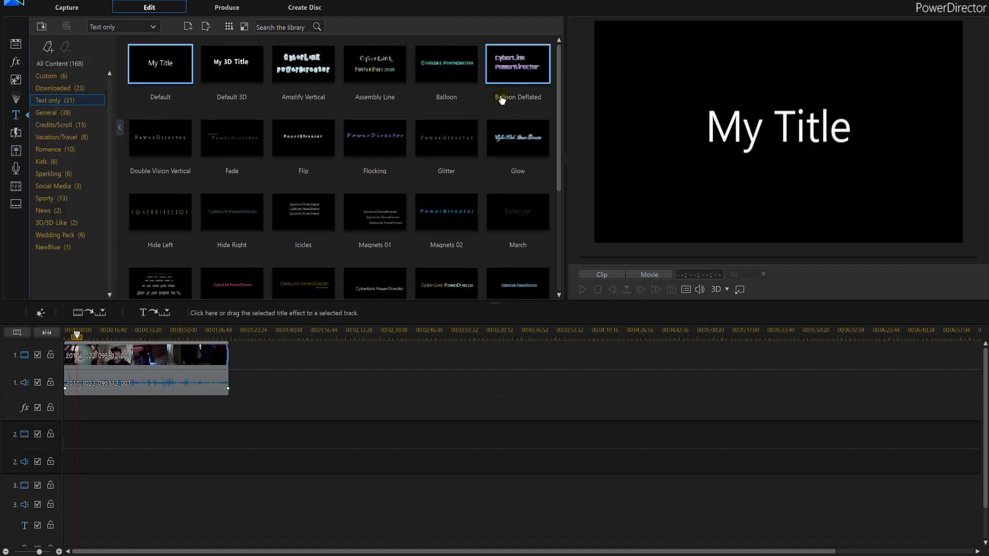
Step: Preview Default 3D, Amplify Vertical, Balloon and Hide Right, then place Hide Right on track 2
left_click(558, 106)
scroll(565, 133, "down", 2)
scroll(565, 133, "down", 1)
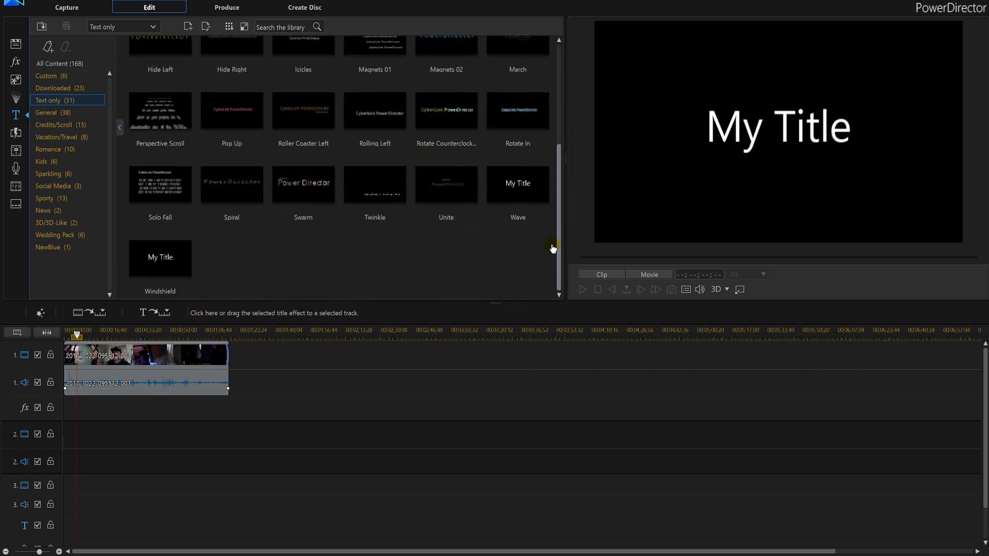
scroll(554, 114, "up", 1)
scroll(553, 113, "up", 2)
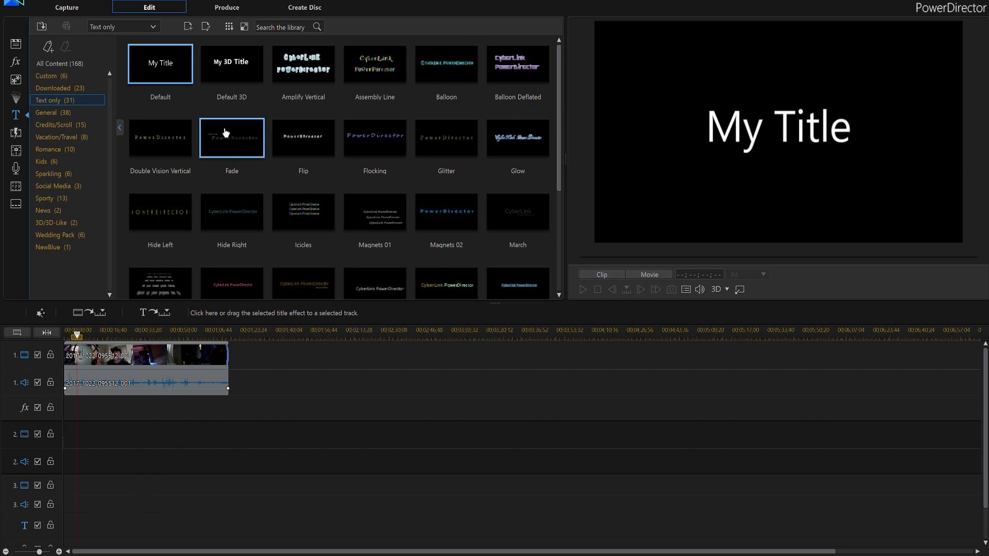
left_click(216, 77)
left_click(298, 76)
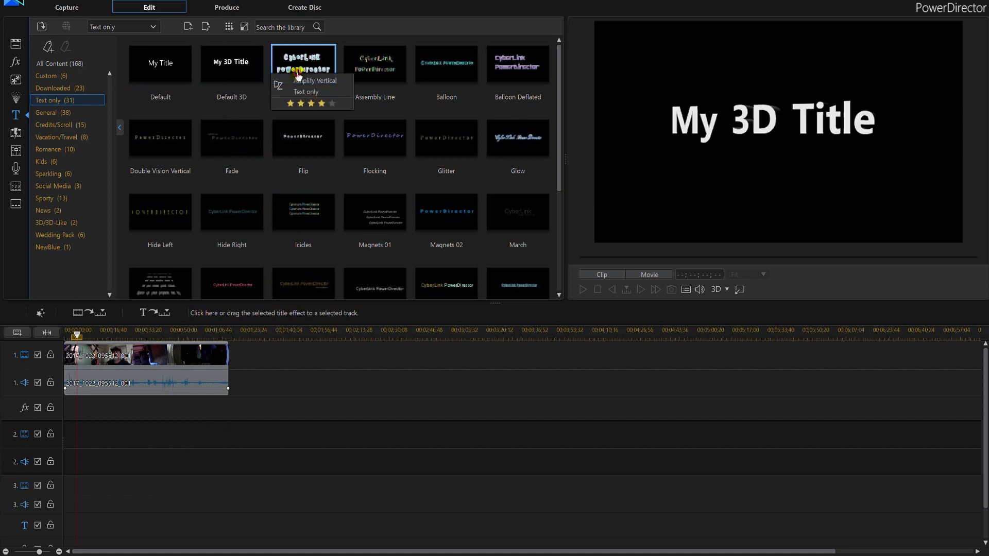
left_click(439, 85)
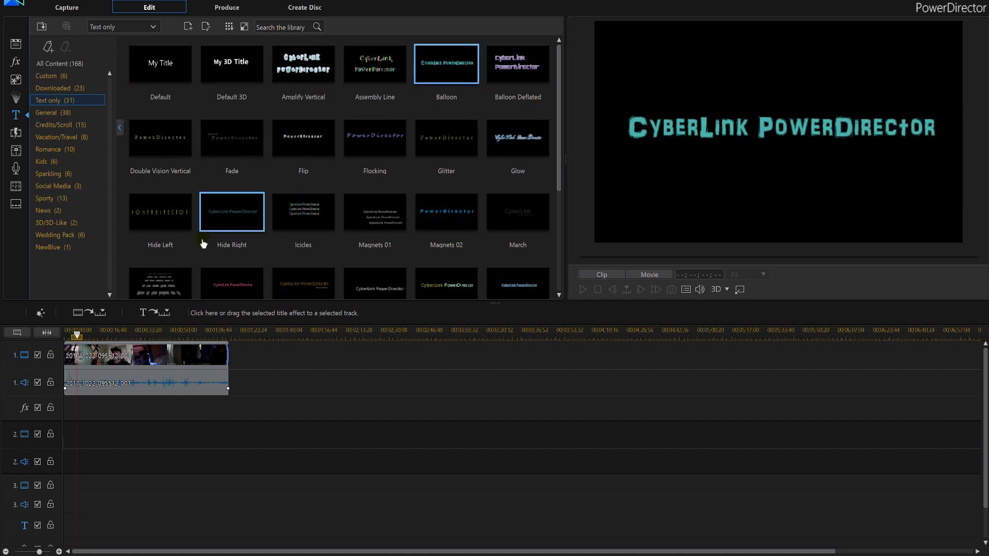
left_click(222, 219)
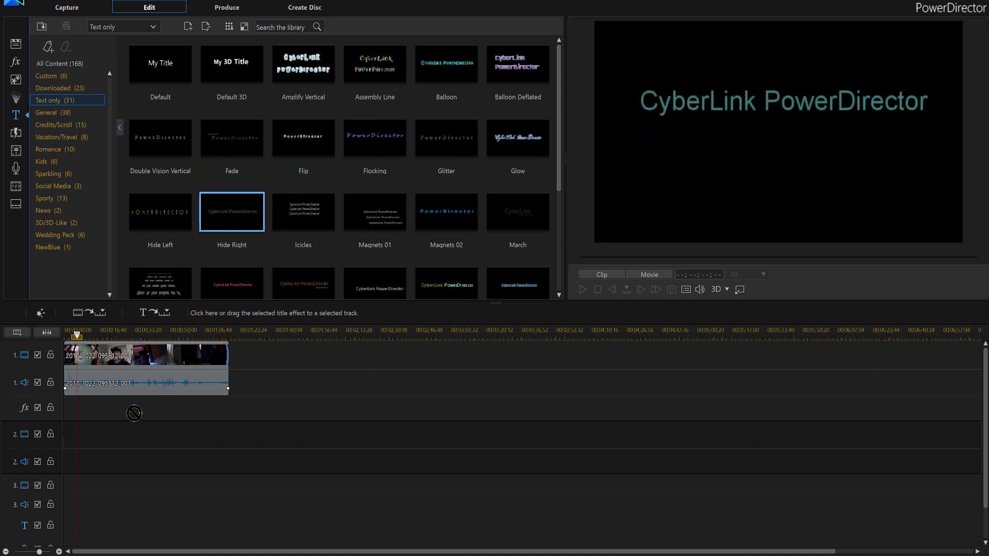
left_click_drag(223, 242, 131, 427)
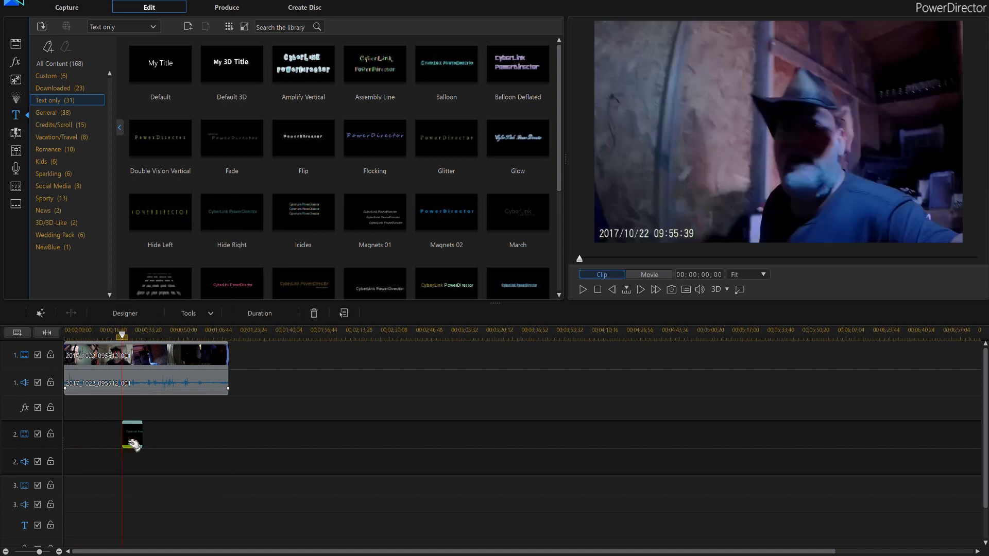
Step: Open and close the title editor twice, then open the track 2 Hide Right clip in Title Designer
left_click(128, 319)
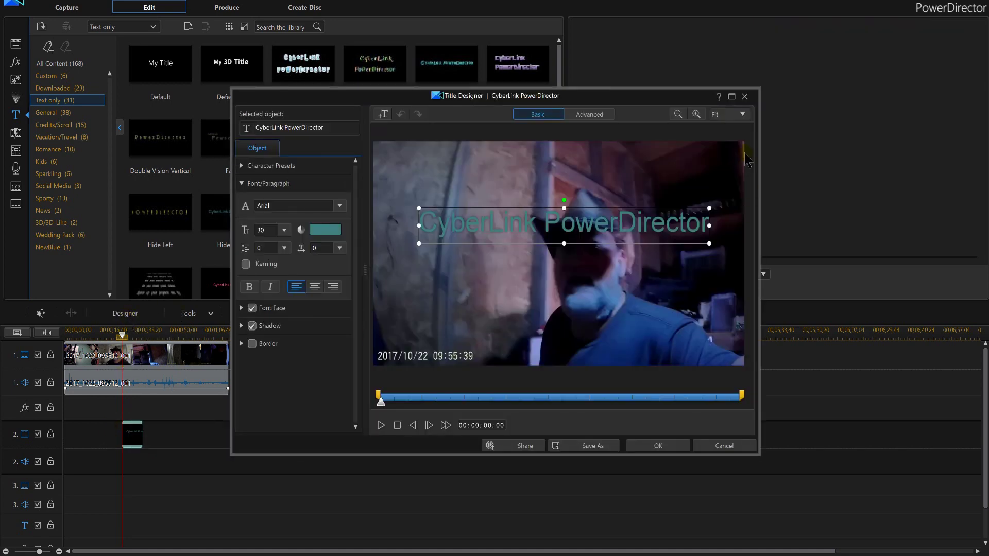
left_click(746, 97)
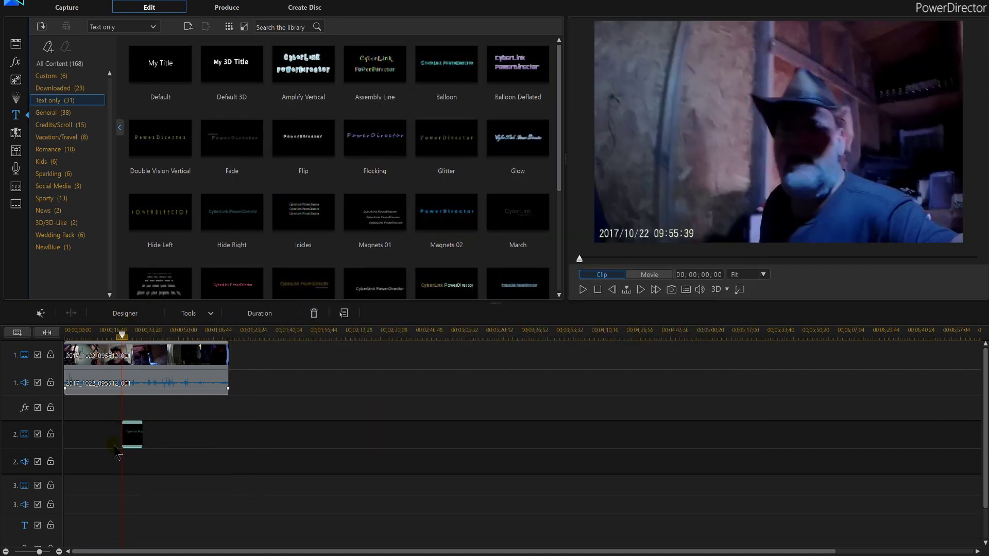
left_click(122, 314)
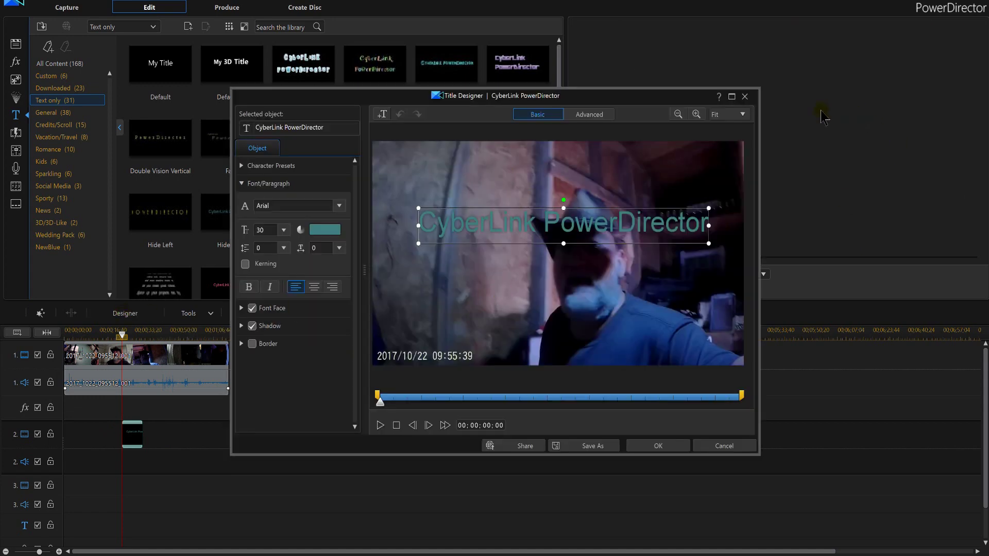
left_click(748, 99)
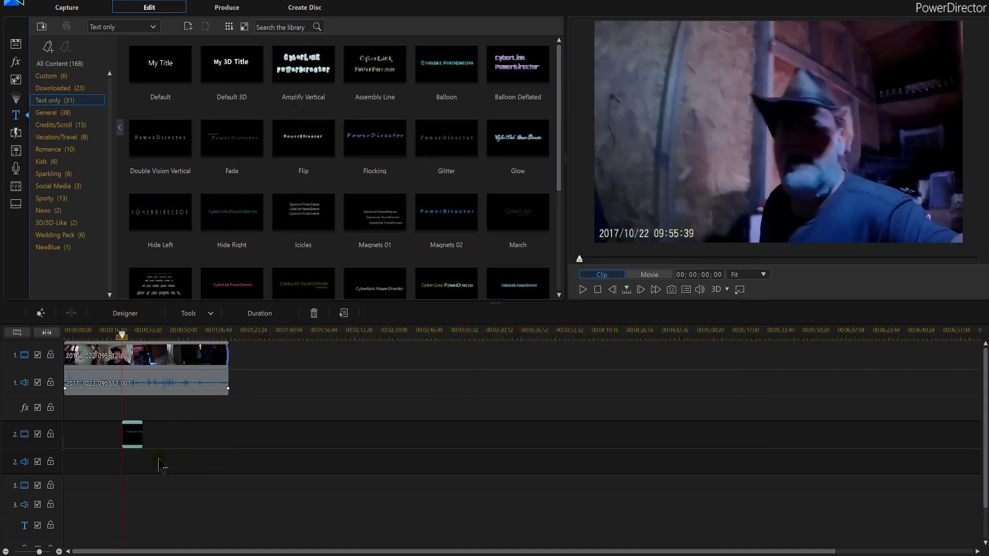
double_click(132, 445)
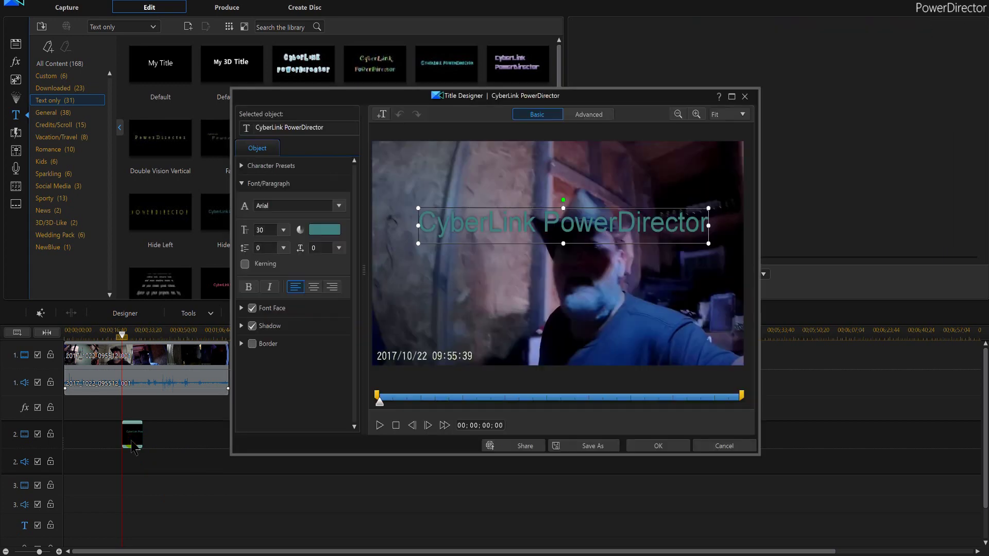
Step: Make the title text white and move it lower and to the right over the video
left_click(326, 231)
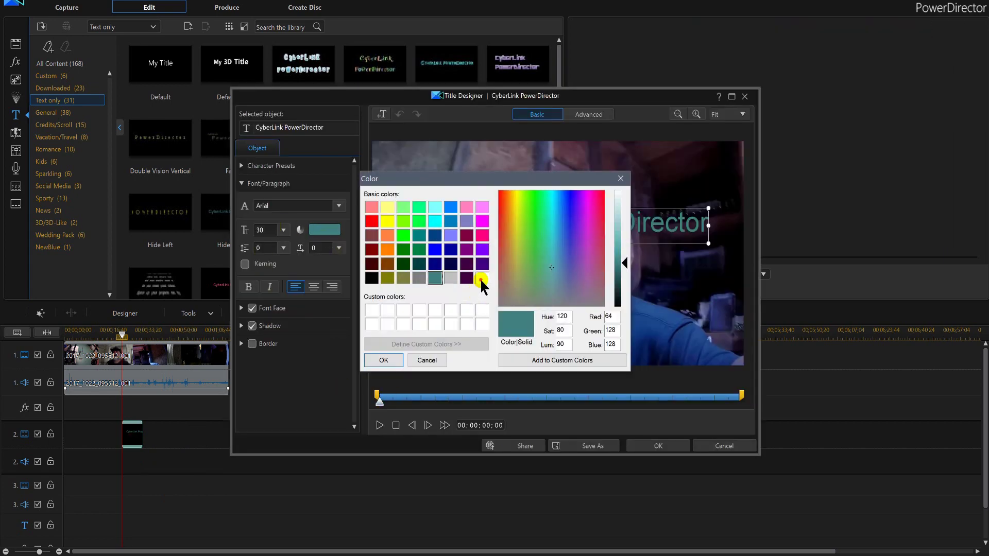
left_click(482, 279)
left_click(386, 357)
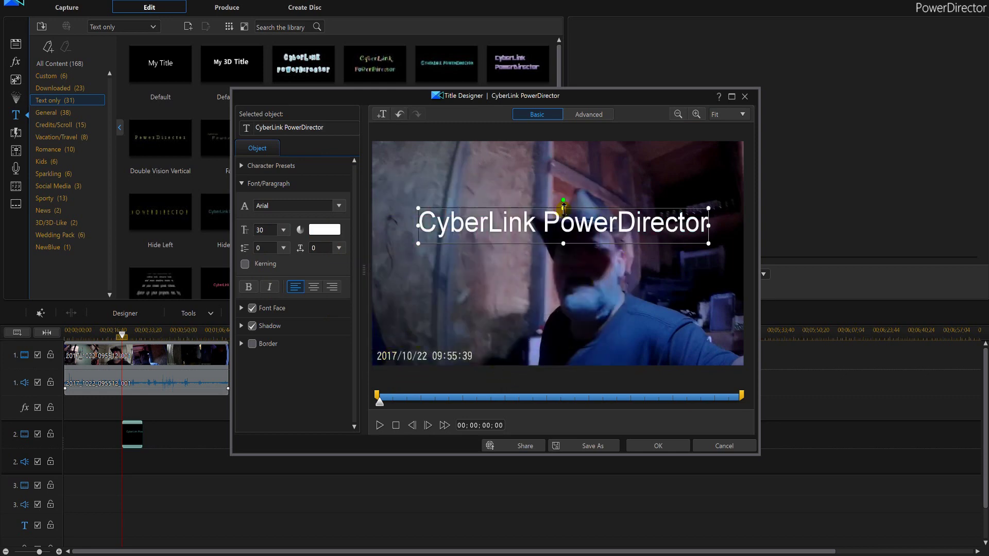
mouse_move(564, 204)
left_mouse_down()
mouse_move(591, 300)
mouse_move(587, 323)
left_mouse_up()
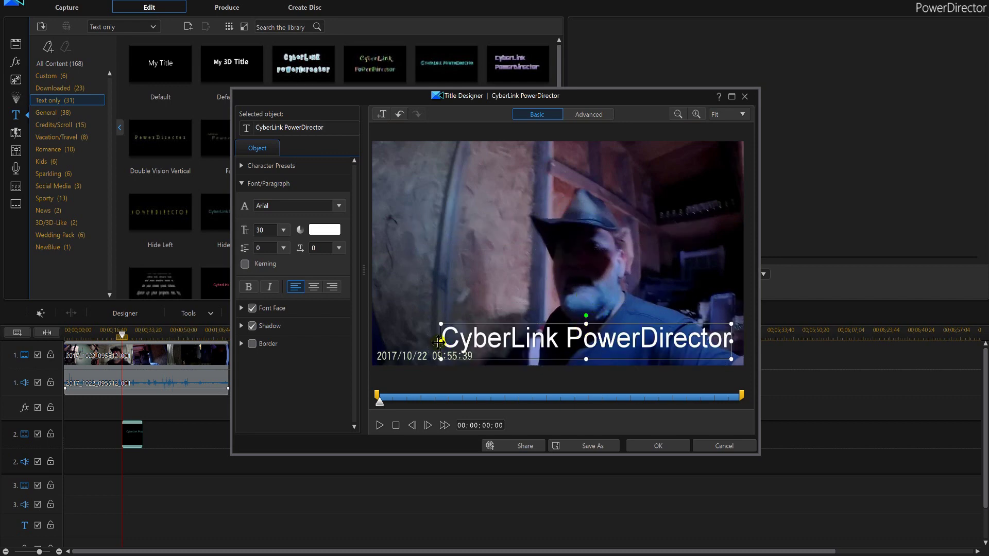
left_click_drag(440, 338, 483, 338)
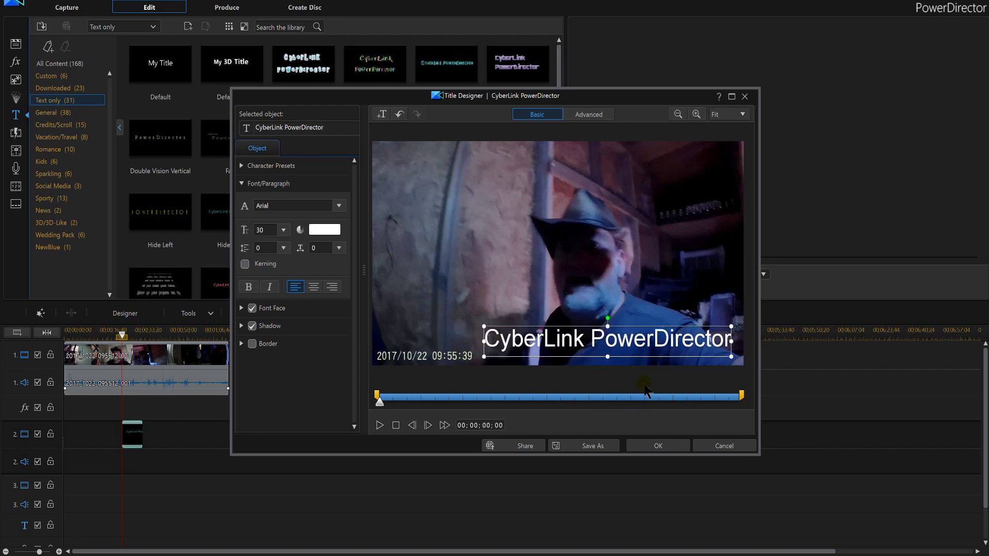
Step: Replace the title wording with 'Please Subscribe'
double_click(639, 340)
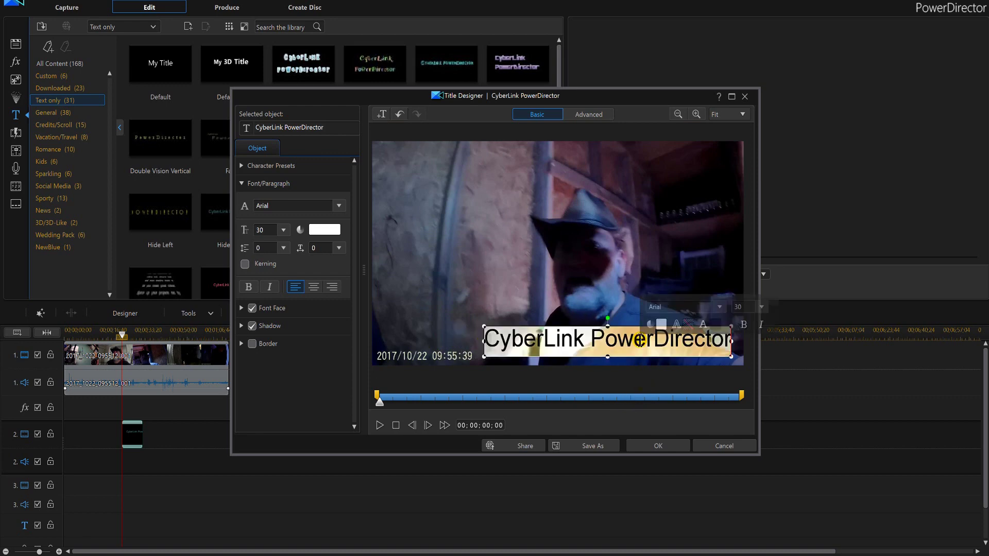
left_click(638, 340)
key("Delete")
key("Delete")
key("Delete")
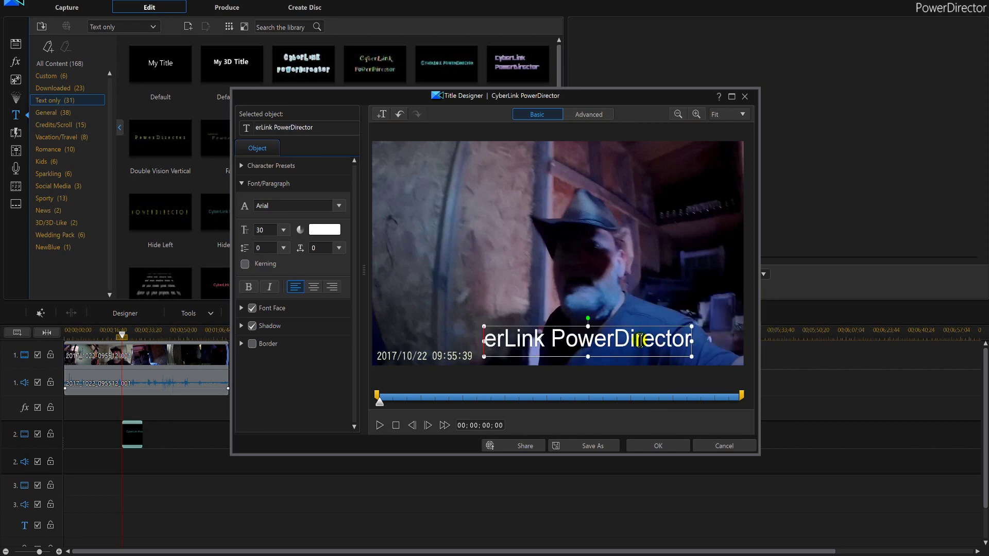
key("Delete")
key("Delete")
key("Delete")
key("Delete")
key("Delete")
key("Delete")
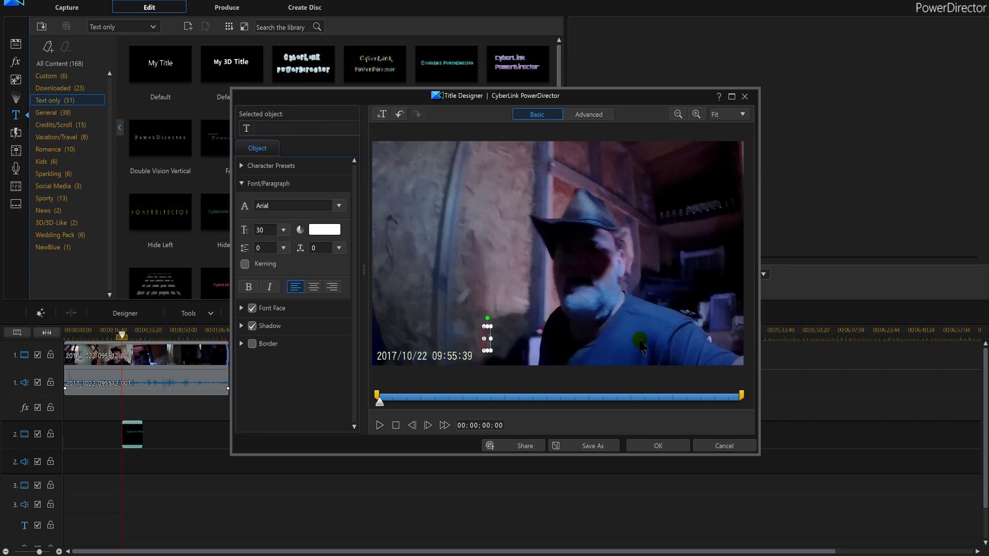
type("Pleas")
key("BackSpace")
type("se ")
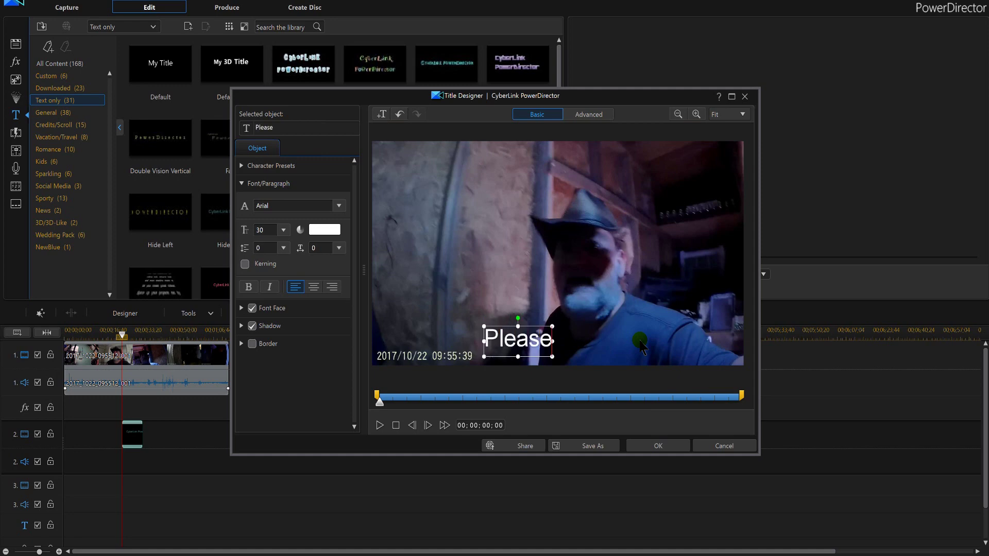
type("Subscri")
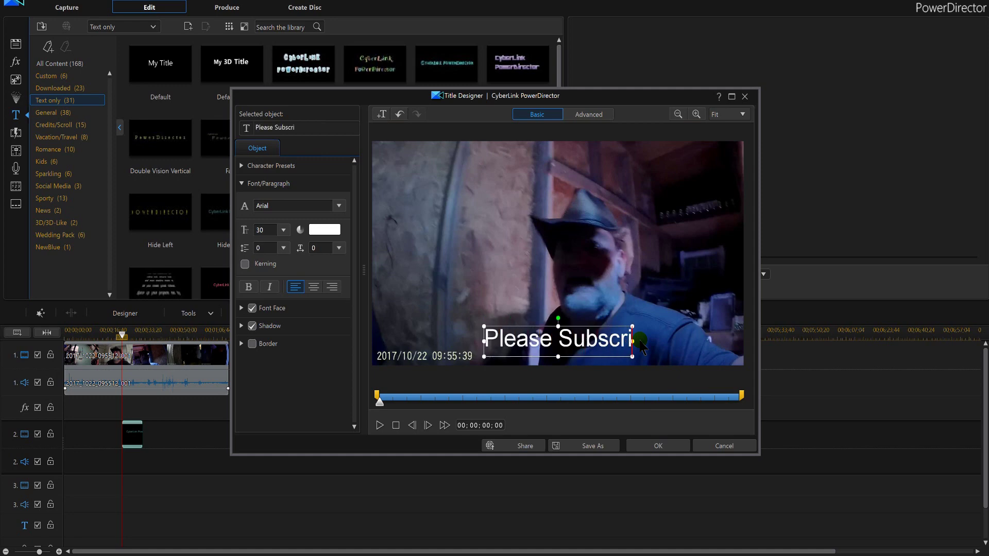
type("be")
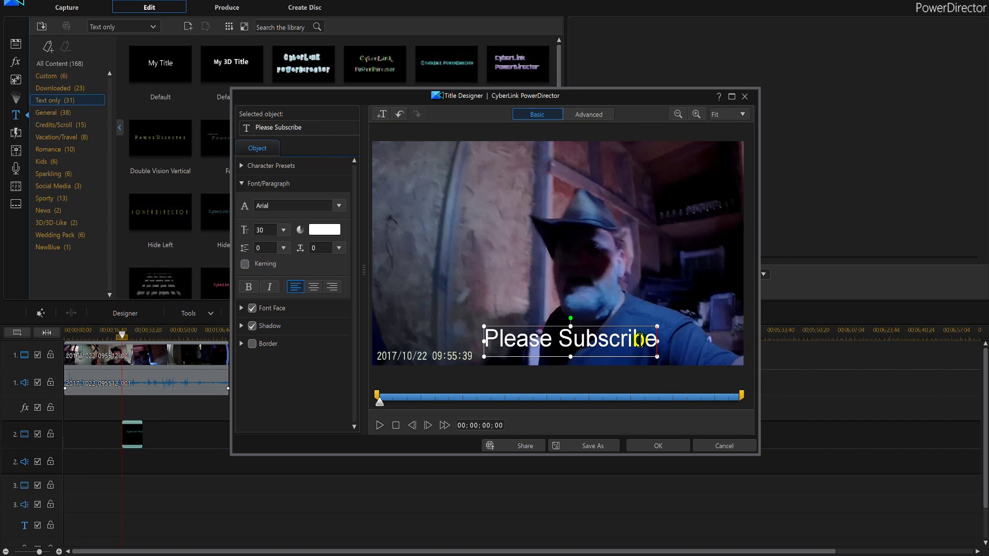
Step: Shift the Please Subscribe text further right and apply the changes with OK
left_click(524, 256)
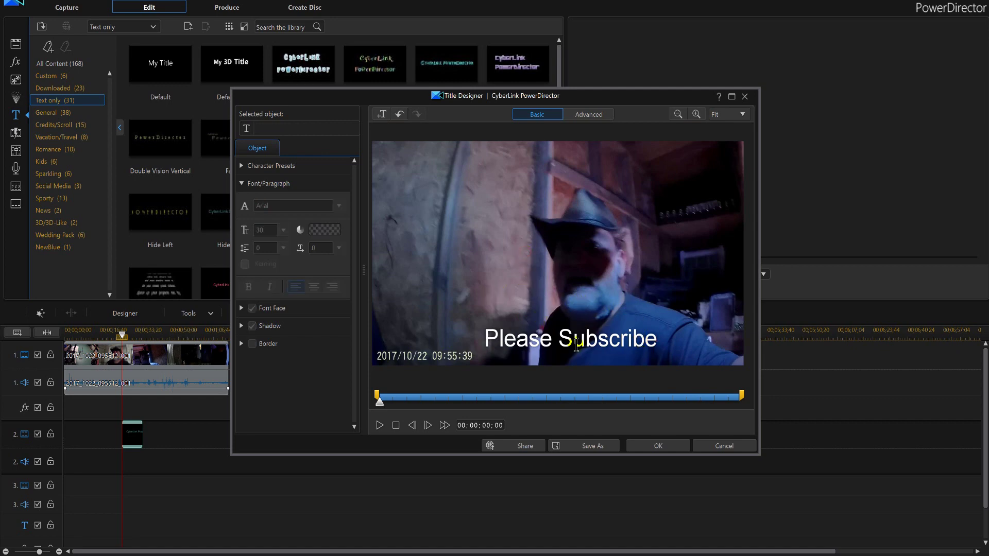
left_click(576, 343)
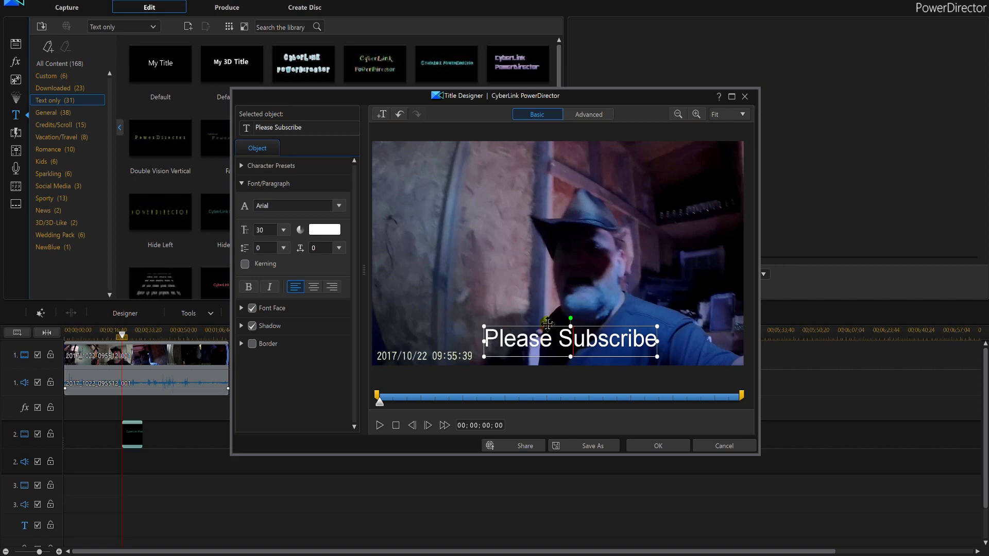
left_click_drag(547, 324, 625, 334)
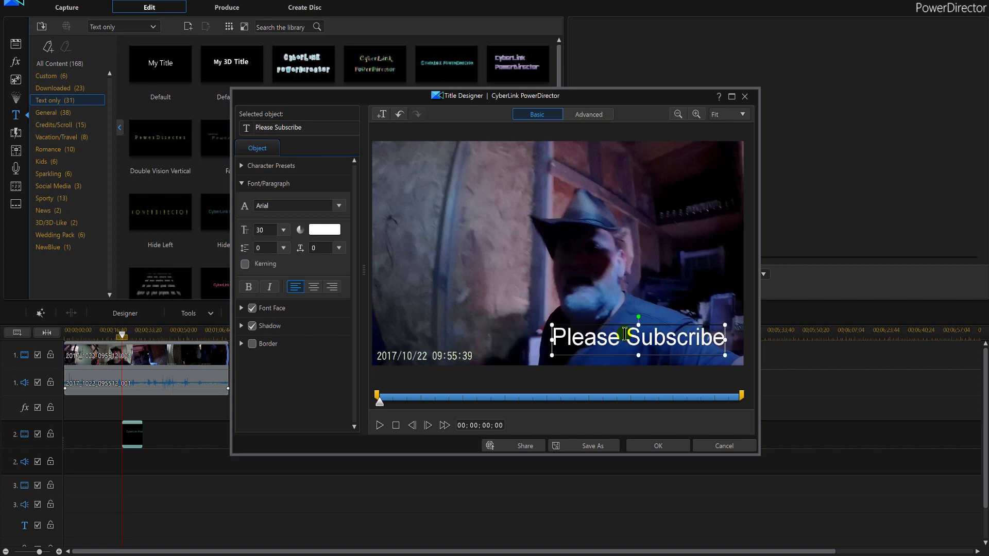
left_click(655, 446)
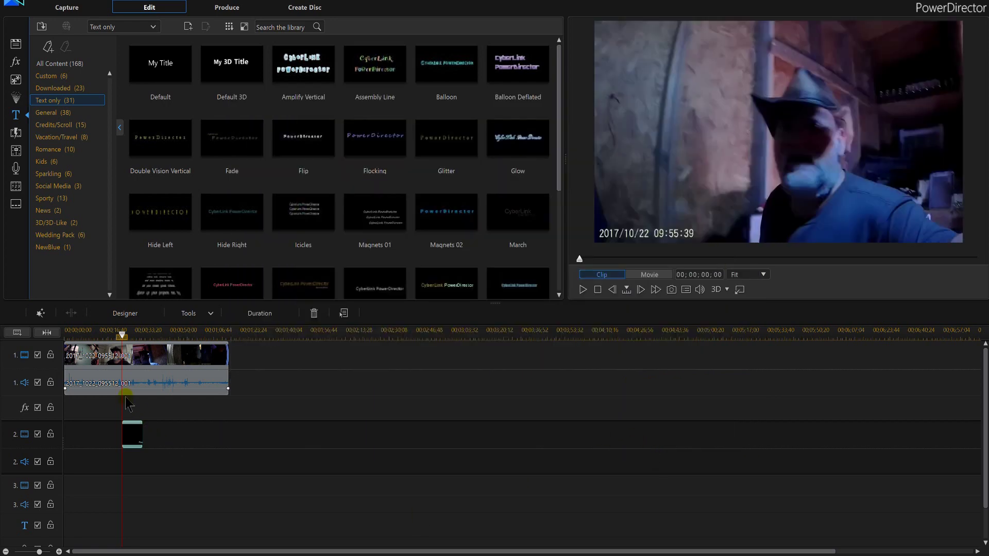
Step: Play from about 23 seconds to check the overlay, then preview the Perspective Scroll title
left_click(113, 332)
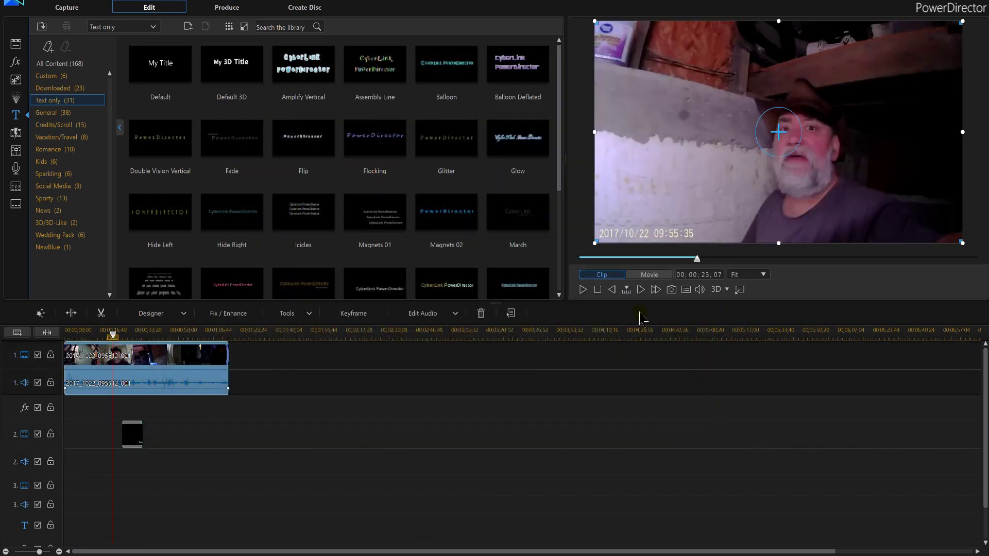
left_click(585, 291)
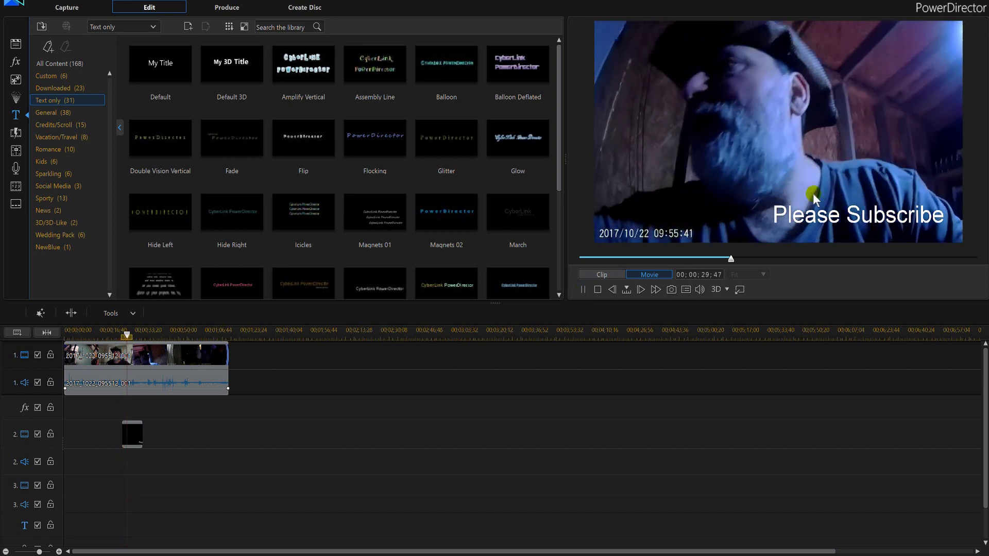
left_click(583, 290)
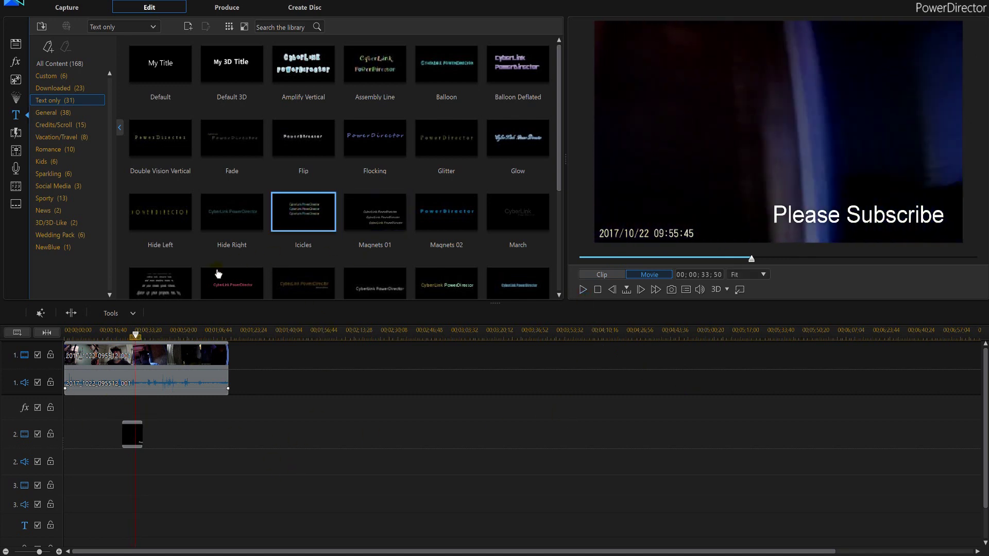
left_click(165, 288)
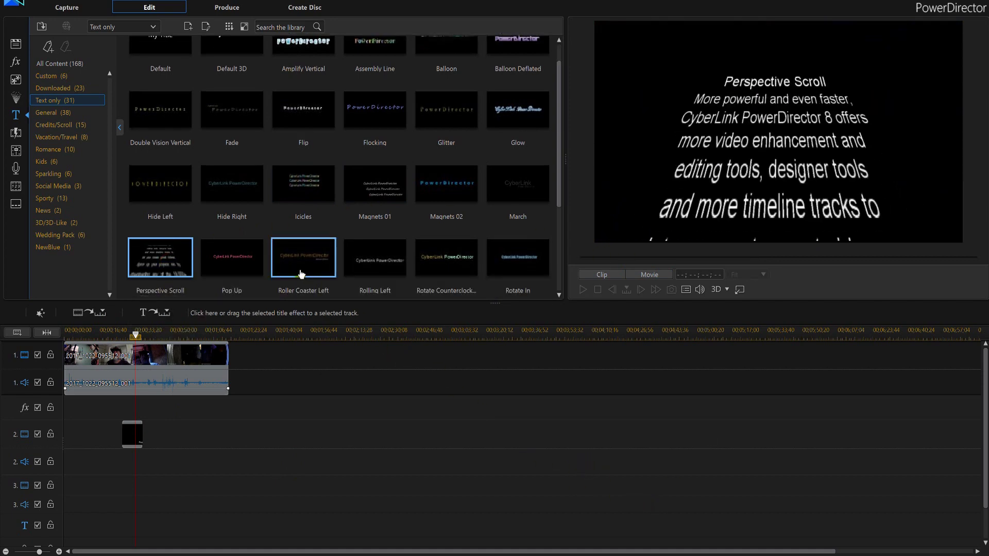
Step: Place Perspective Scroll on track 2 after the first title, open and cancel its editor, preview Magnets 02
mouse_move(129, 295)
left_mouse_down()
mouse_move(287, 501)
mouse_move(296, 420)
left_mouse_up()
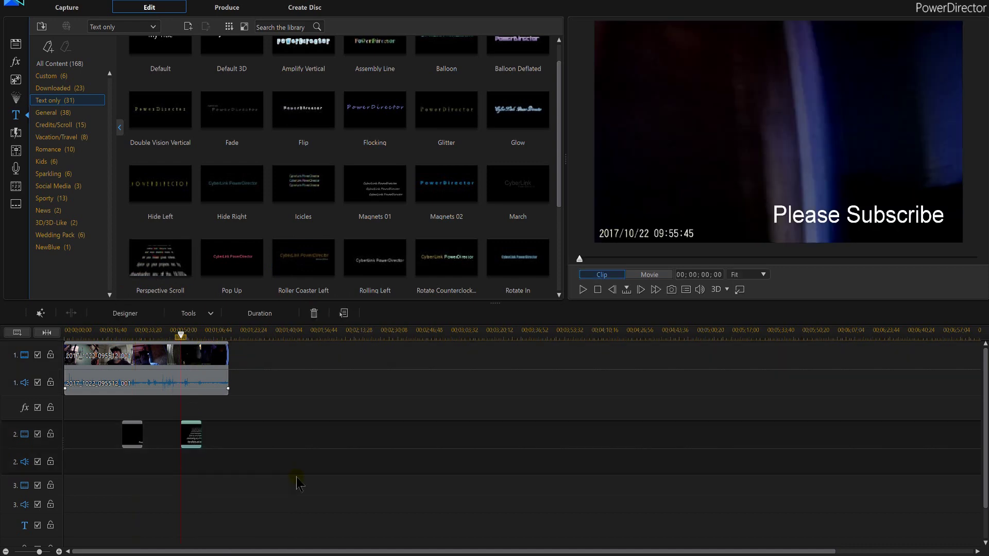
left_click(126, 317)
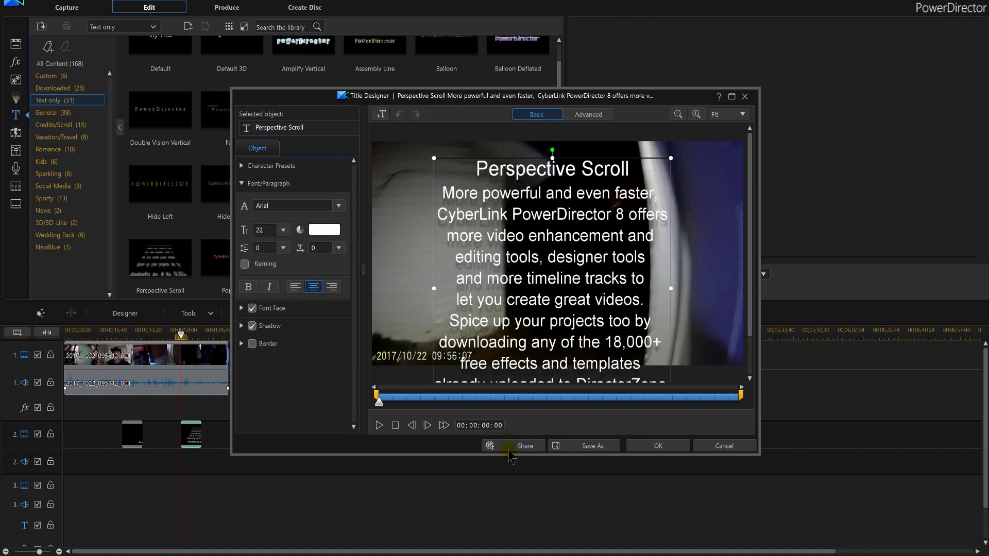
left_click(729, 448)
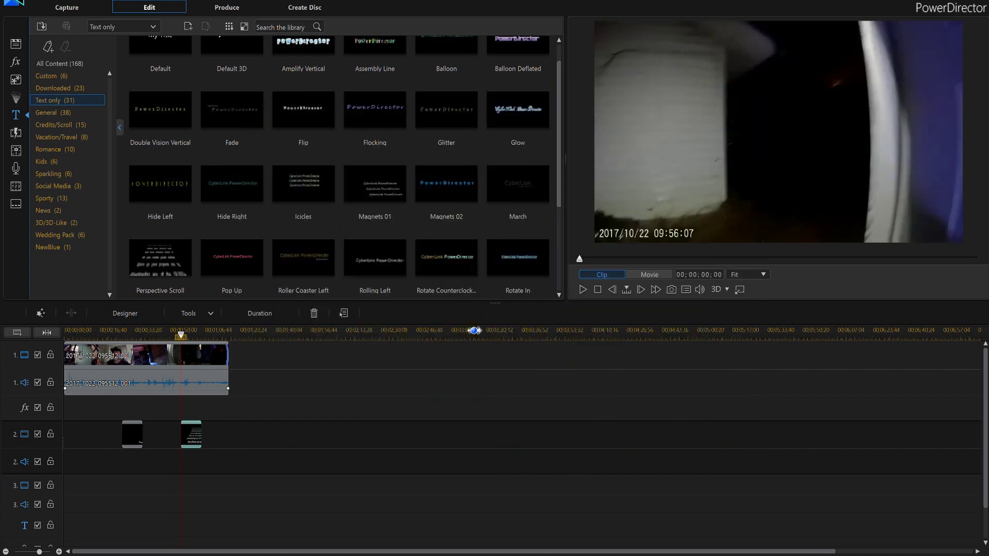
left_click(423, 190)
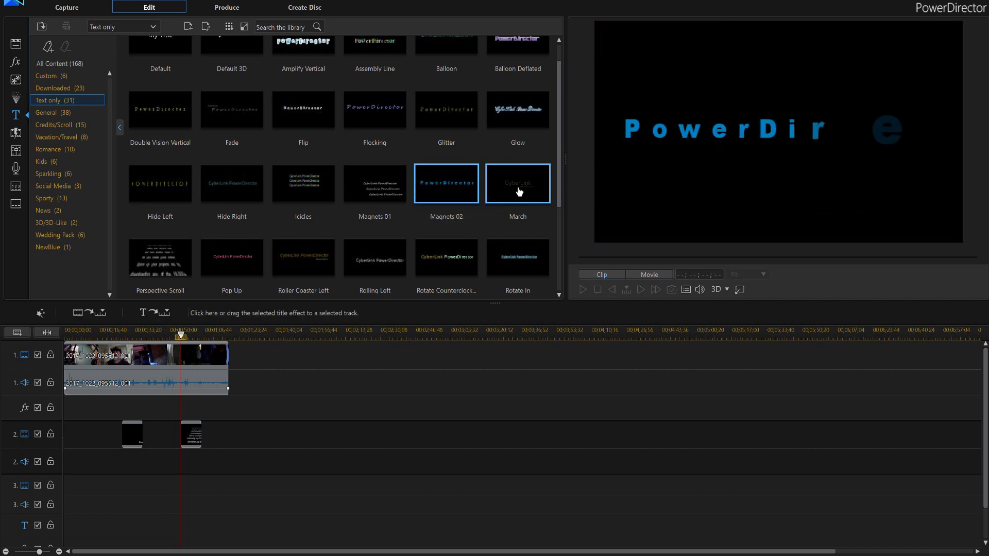
scroll(445, 178, "down", 2)
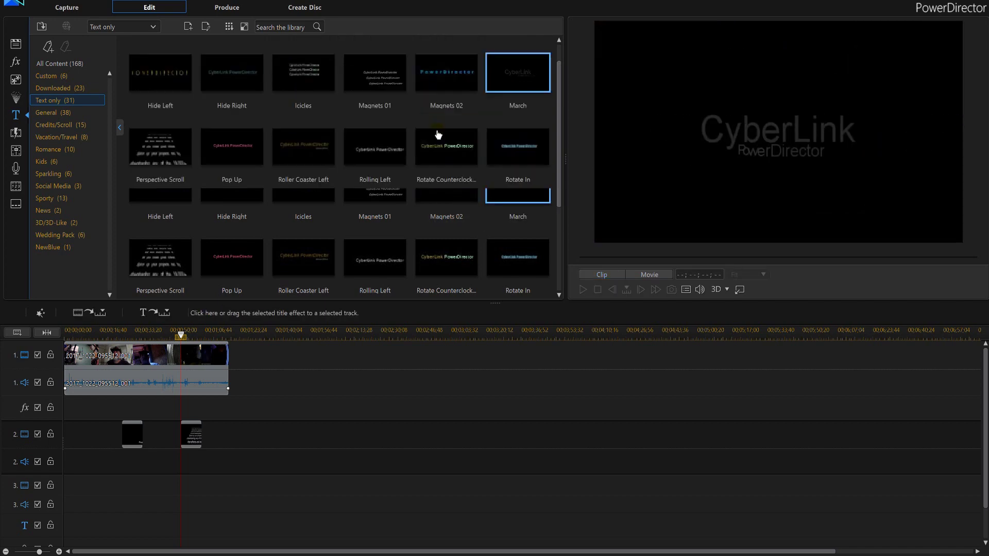
scroll(417, 185, "down", 1)
scroll(480, 194, "up", 2)
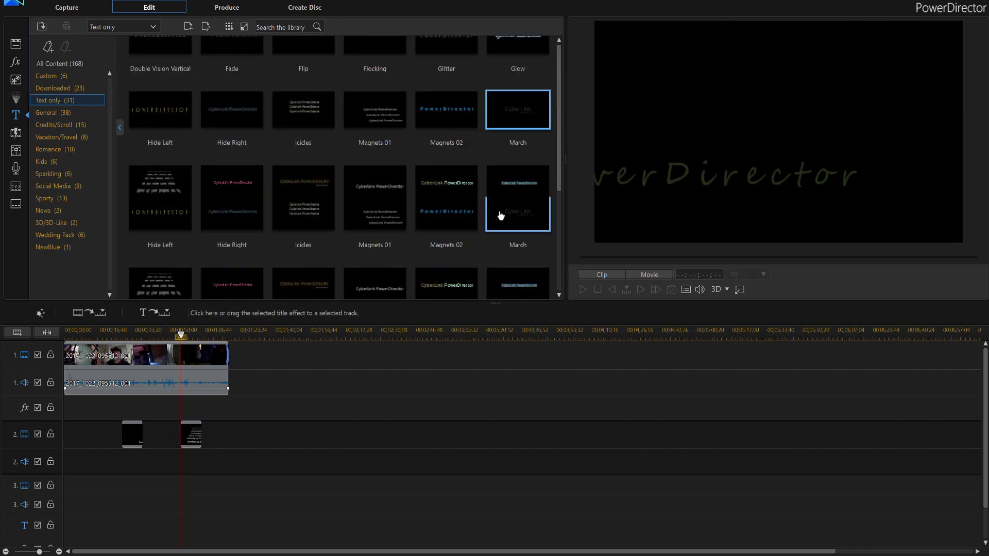
scroll(504, 214, "up", 1)
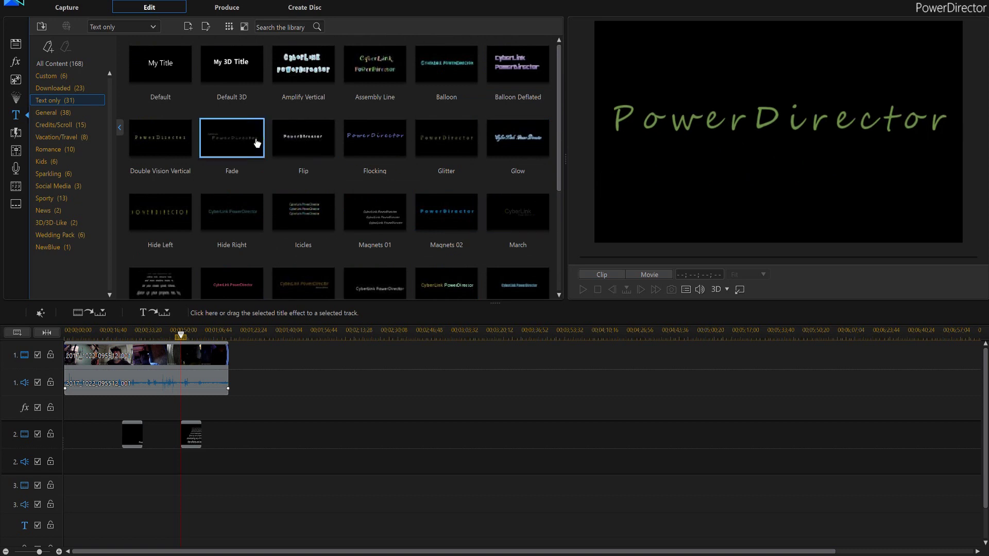
left_click(190, 33)
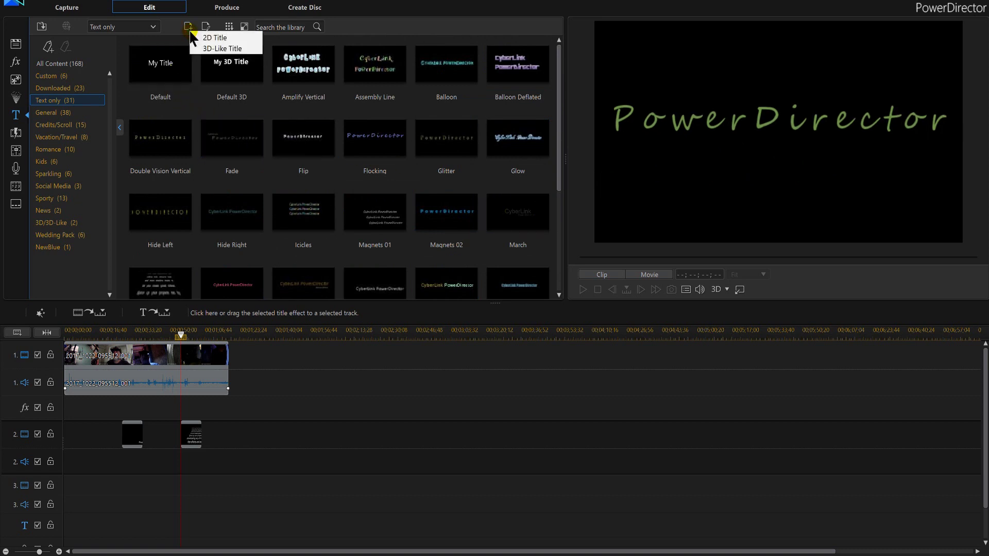
left_click(205, 37)
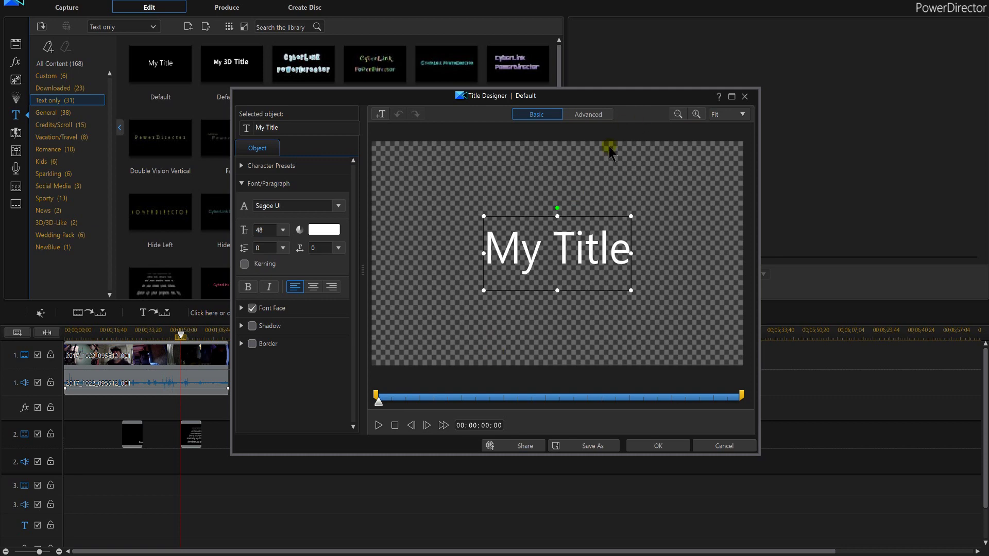
left_click(717, 447)
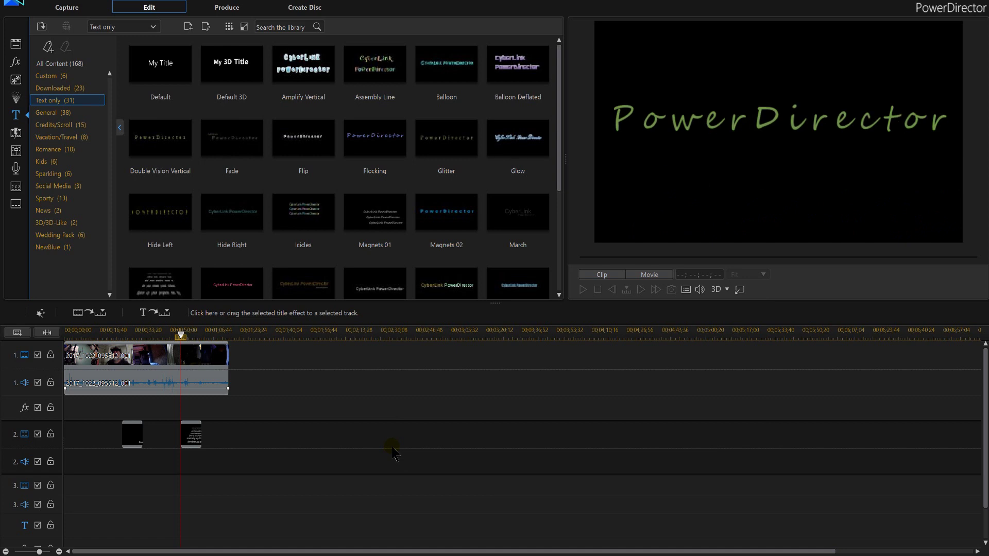